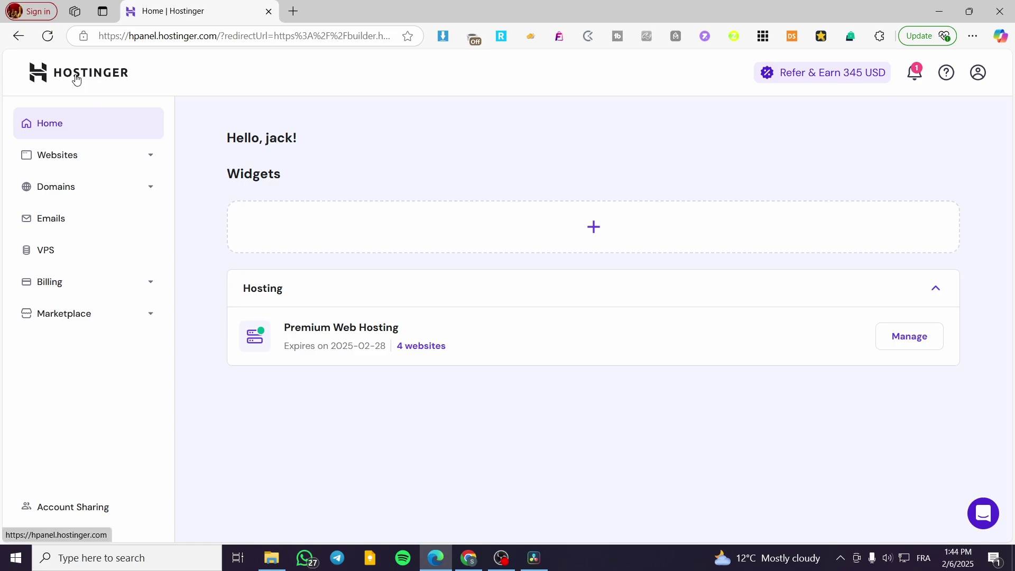
Expand Websites in the sidebar and open the list of hosted sites
{"action": "left_click", "coordinate": [126, 159]}
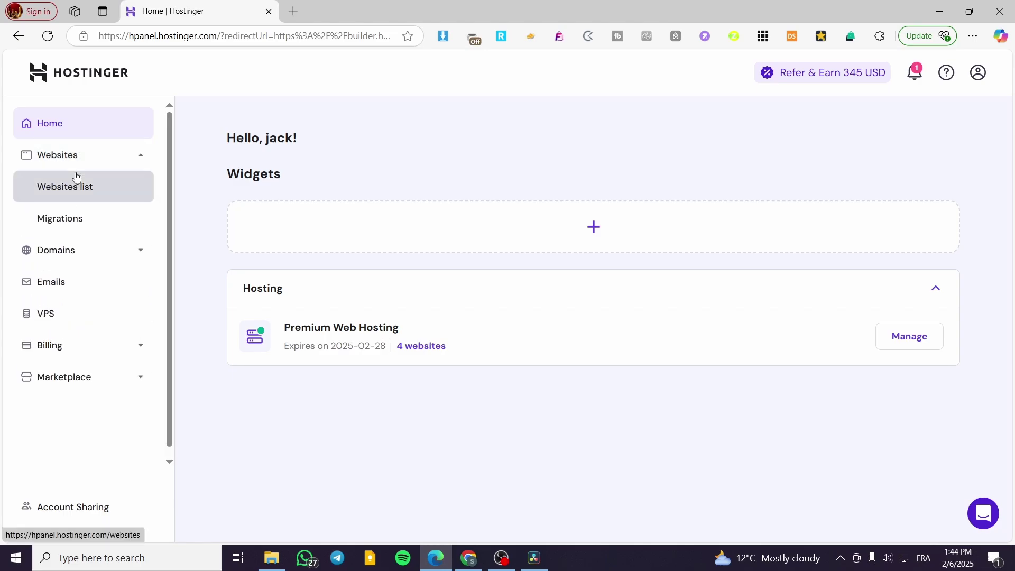
{"action": "left_click", "coordinate": [74, 190]}
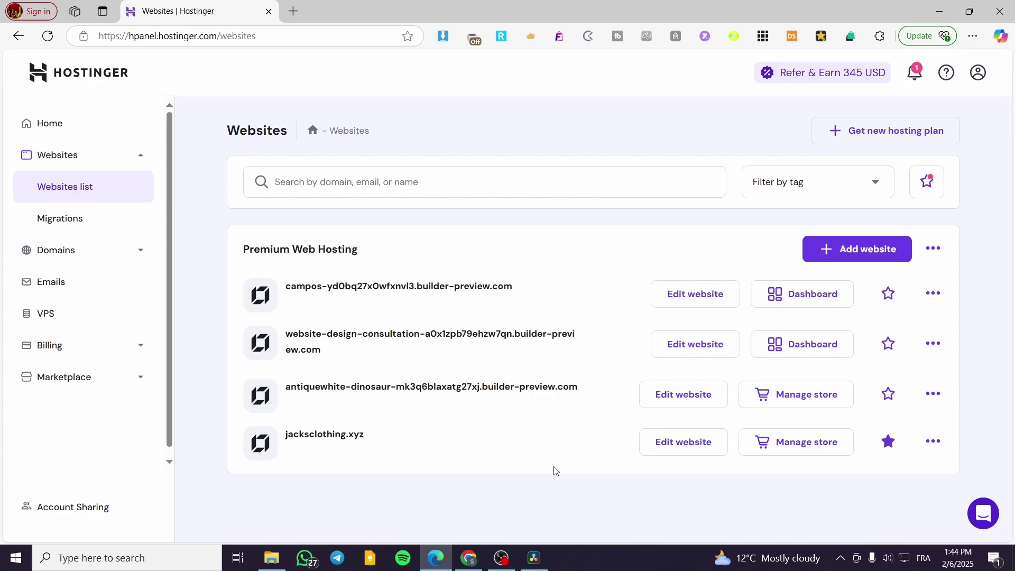
{"action": "scroll", "coordinate": [473, 457], "scroll_direction": "down", "scroll_amount": 2}
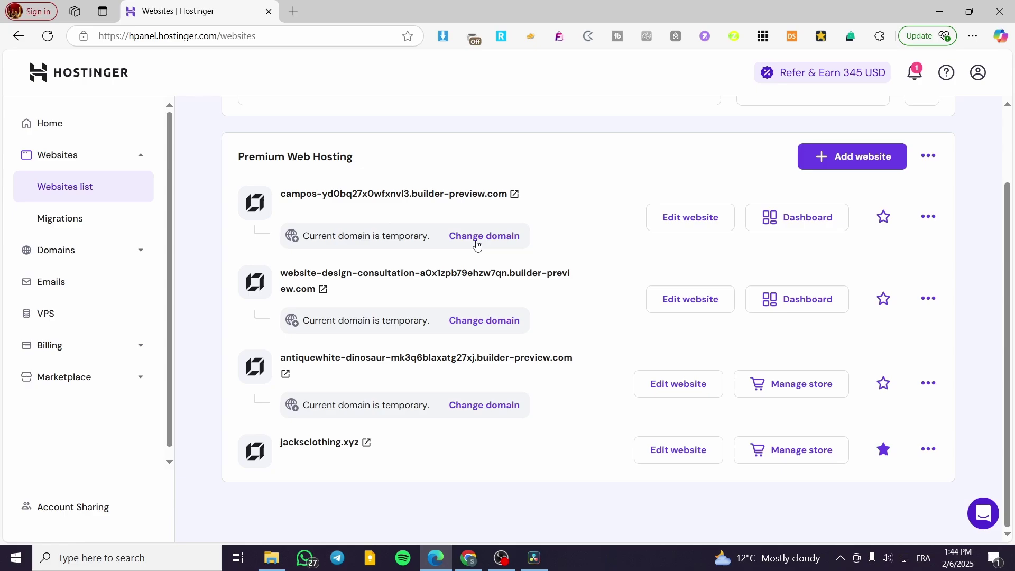
Preview Change domain for the first site, return, and select the jacksclothing.xyz domain text
{"action": "left_click", "coordinate": [498, 236]}
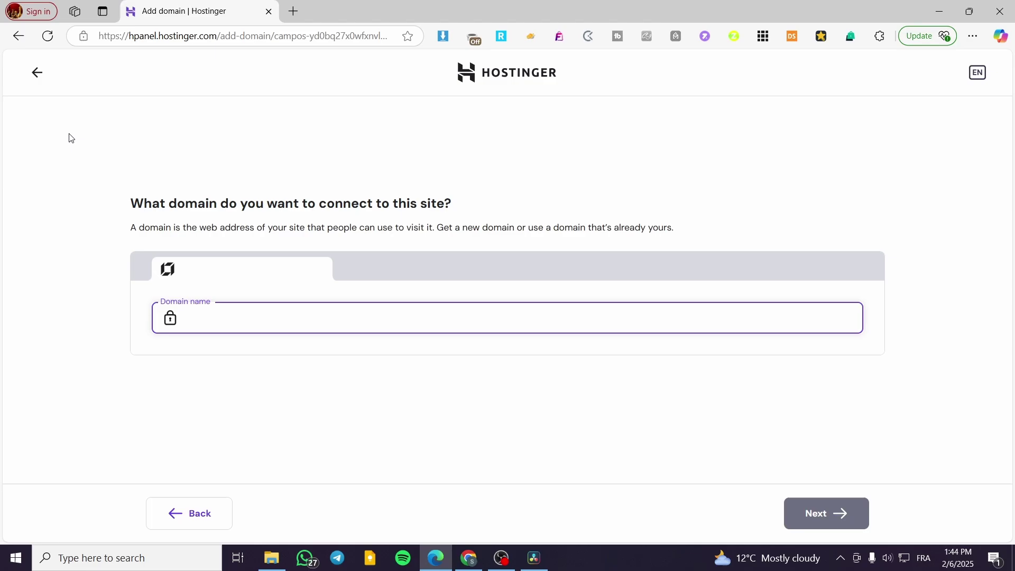
{"action": "left_click", "coordinate": [37, 73]}
{"action": "scroll", "coordinate": [345, 458], "scroll_direction": "down", "scroll_amount": 1}
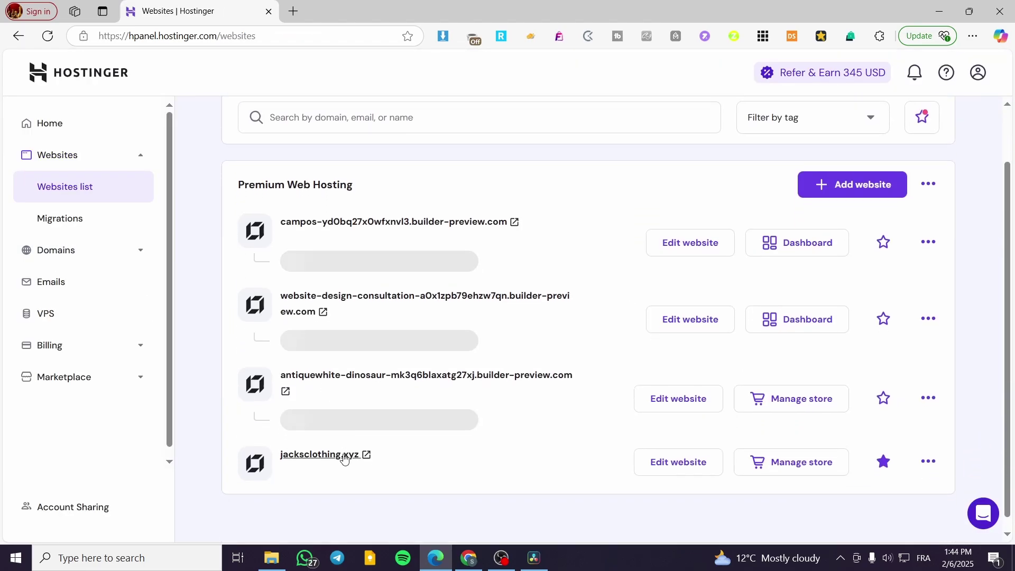
{"action": "left_click_drag", "start_coordinate": [278, 447], "coordinate": [362, 449]}
{"action": "key", "text": "ctrl+c"}
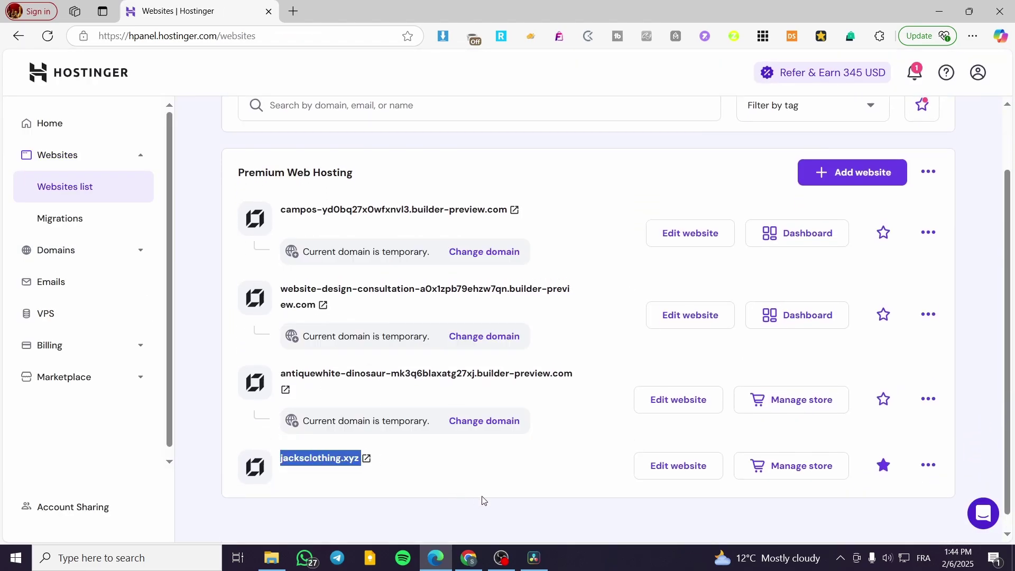
Set the campos site's domain to store.jacksclothing.xyz, picking it from the suggestions
{"action": "left_click", "coordinate": [497, 253]}
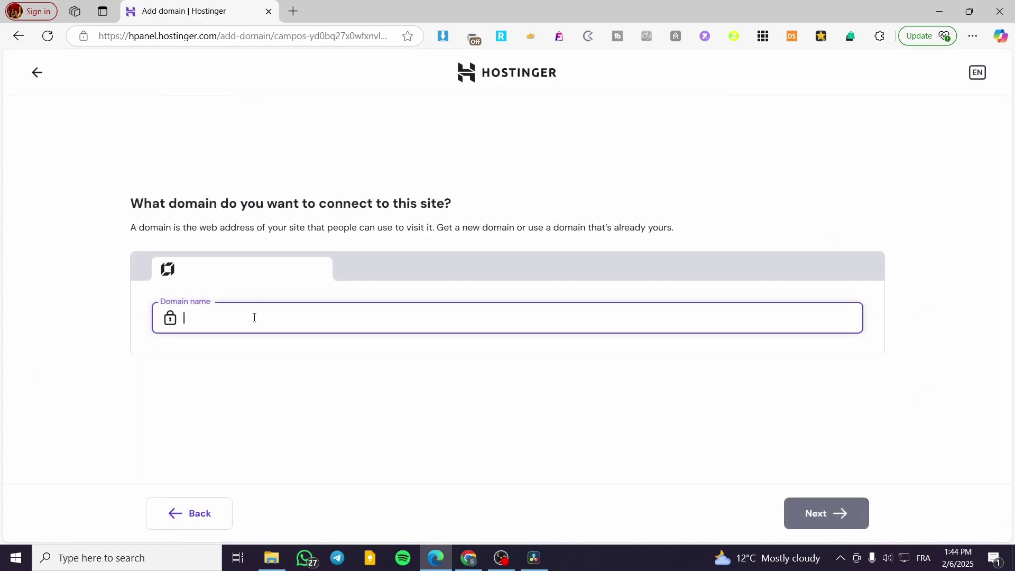
{"action": "key", "text": "ctrl+v"}
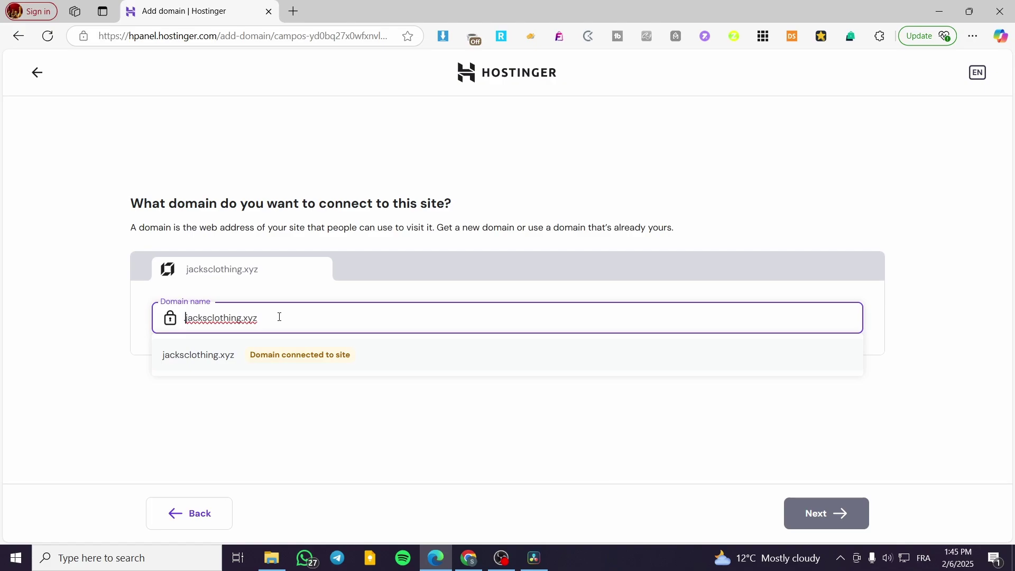
{"action": "type", "text": "."}
{"action": "type", "text": "store"}
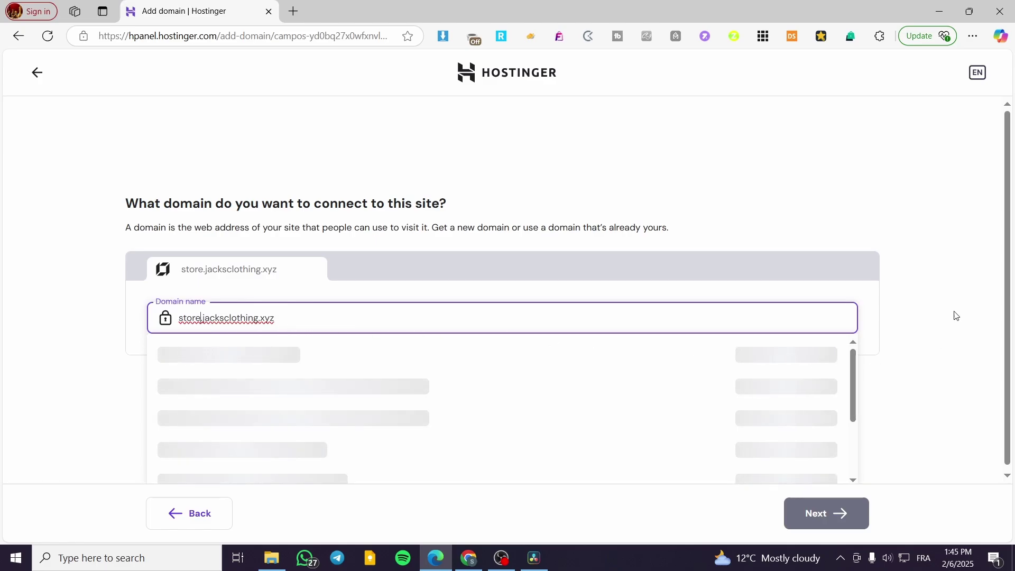
{"action": "key", "text": "ctrl+a"}
{"action": "key", "text": "BackSpace"}
{"action": "left_click", "coordinate": [273, 323]}
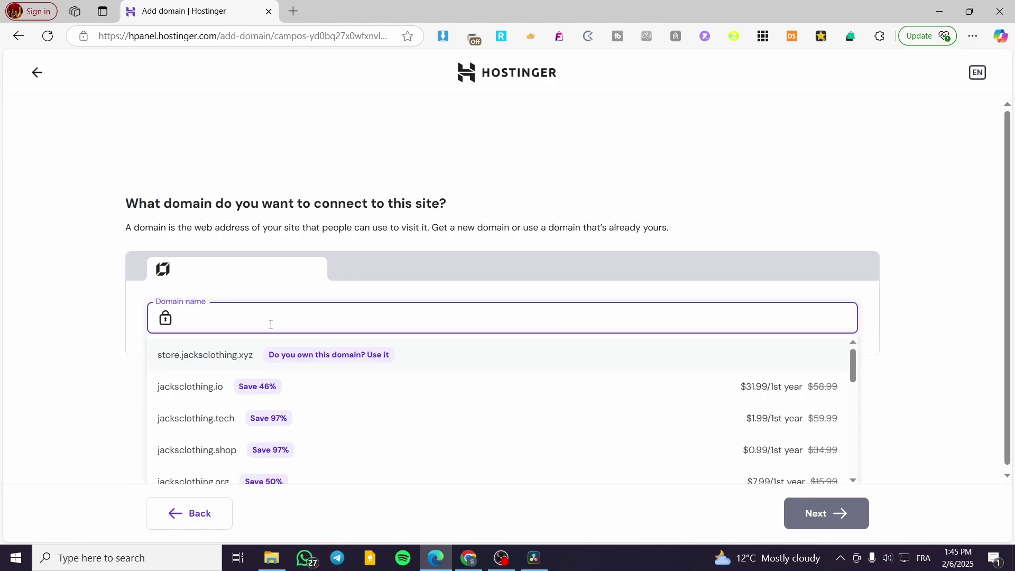
{"action": "left_click", "coordinate": [330, 362]}
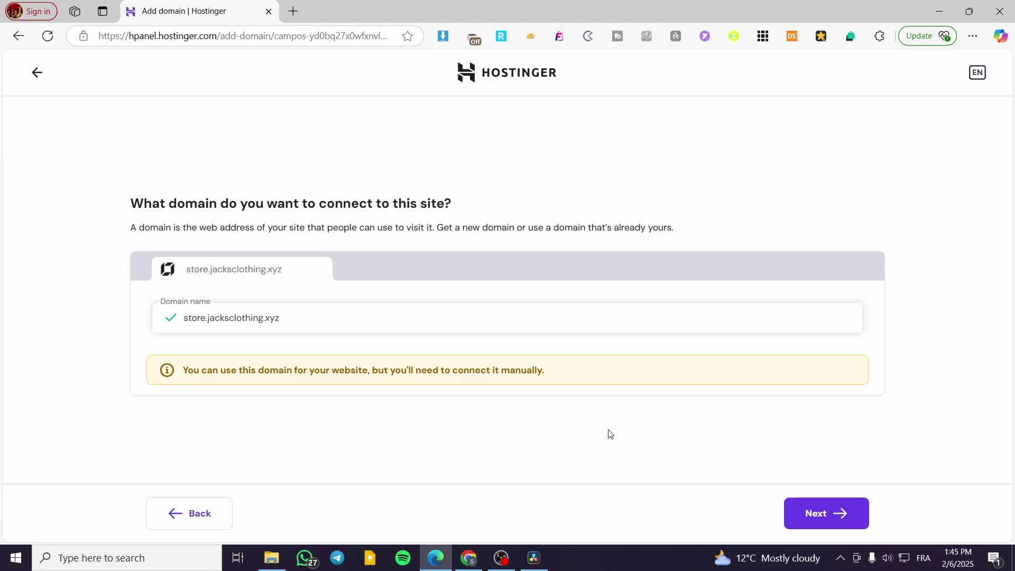
{"action": "left_click", "coordinate": [823, 503]}
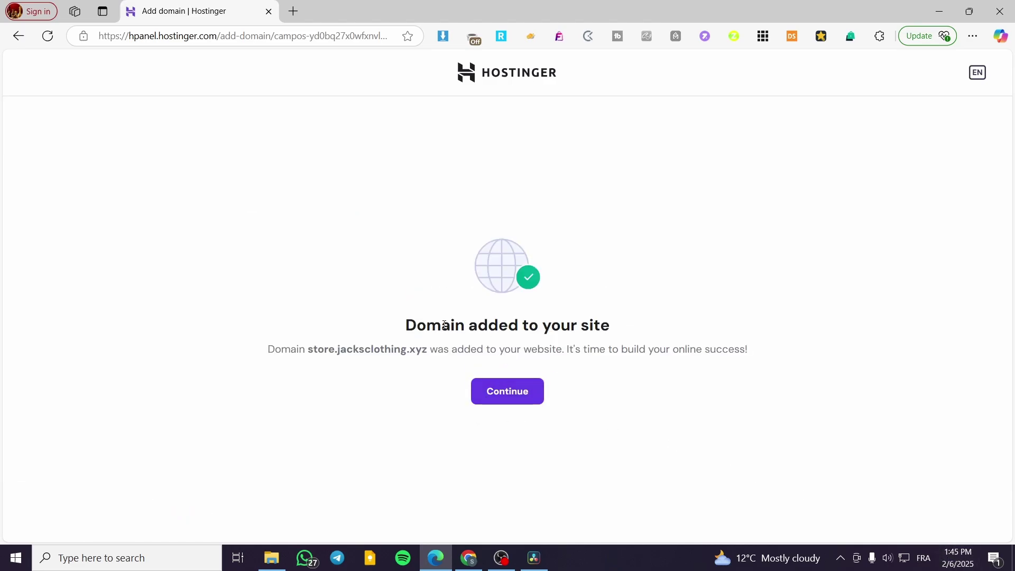
Dismiss the confirmation and survey, then edit the store.jacksclothing.xyz site in Website Builder
{"action": "left_click", "coordinate": [526, 390]}
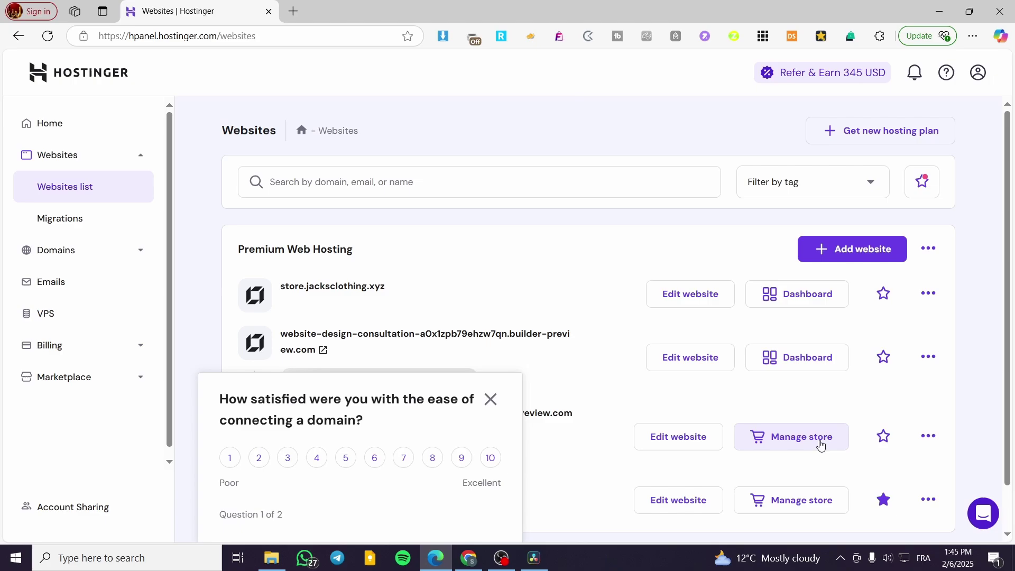
{"action": "left_click", "coordinate": [497, 405]}
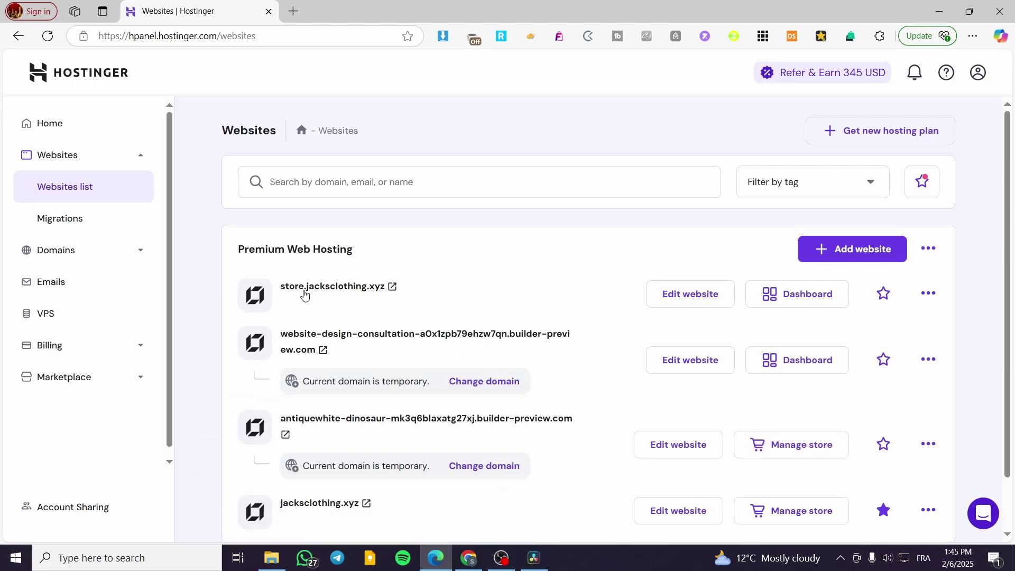
{"action": "scroll", "coordinate": [374, 295], "scroll_direction": "down", "scroll_amount": 1}
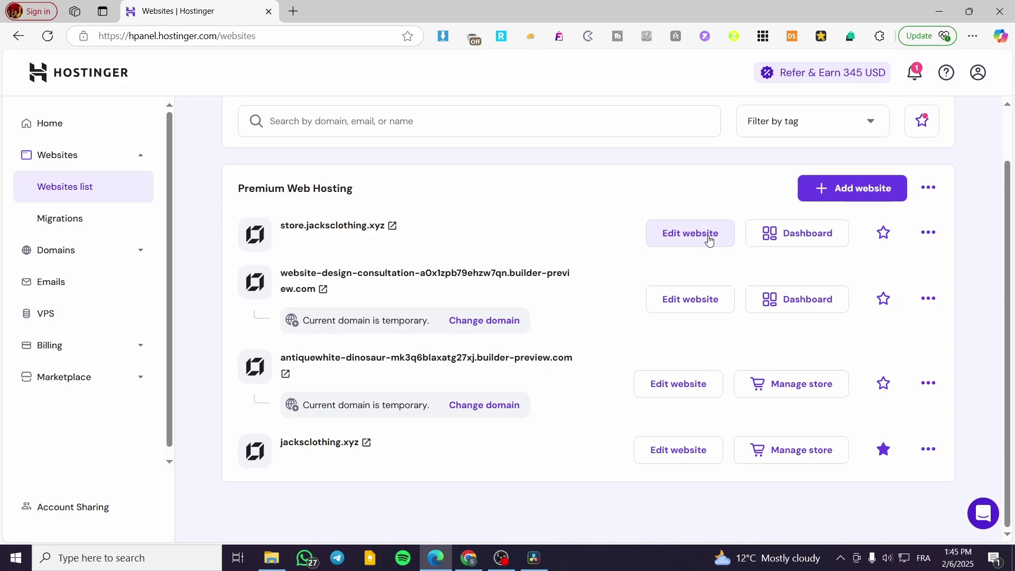
{"action": "left_click", "coordinate": [685, 235]}
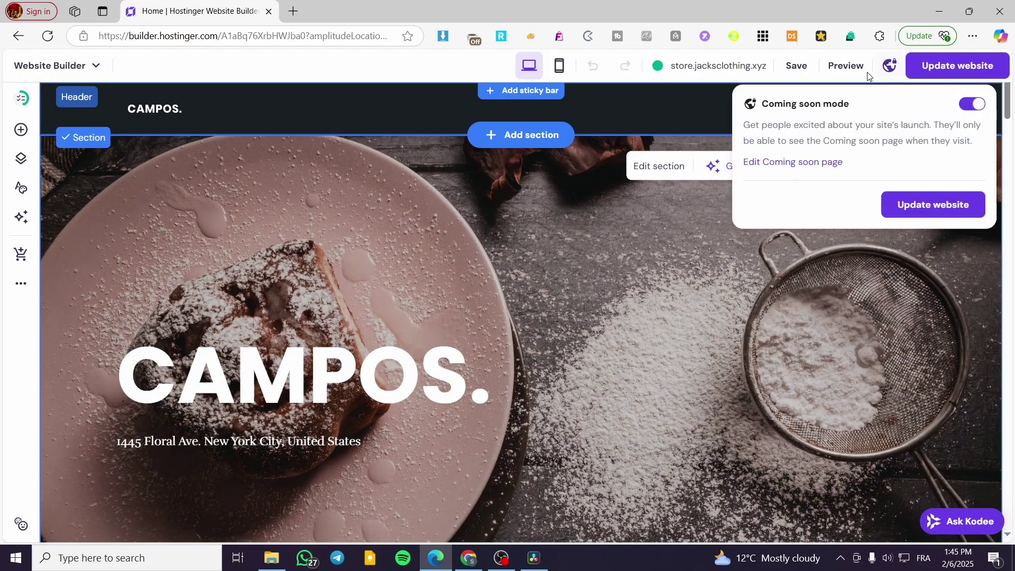
Publish the site via Update website and check the live store.jacksclothing.xyz page
{"action": "mouse_move", "coordinate": [746, 70]}
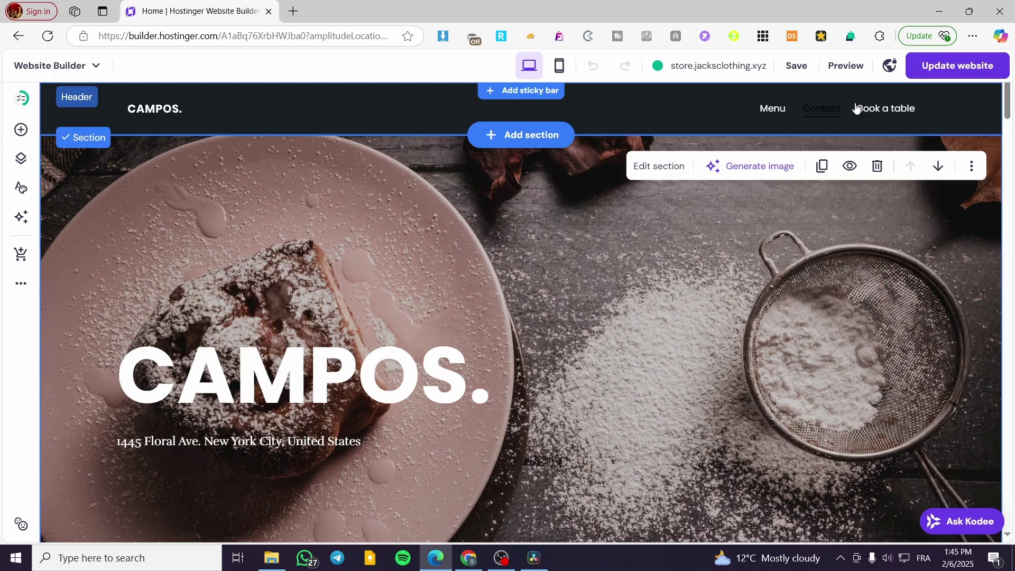
{"action": "left_click", "coordinate": [944, 67]}
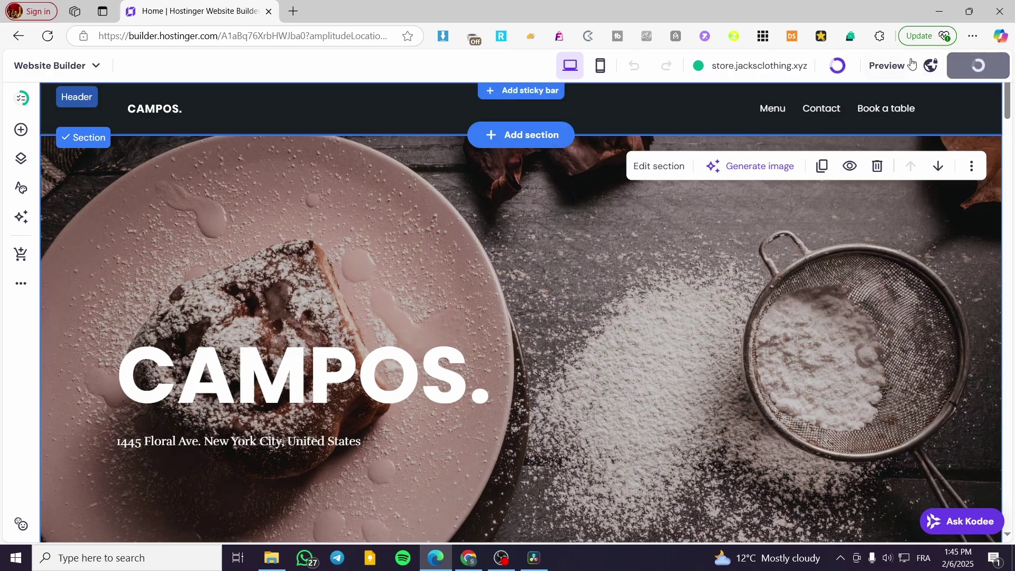
{"action": "mouse_move", "coordinate": [722, 80]}
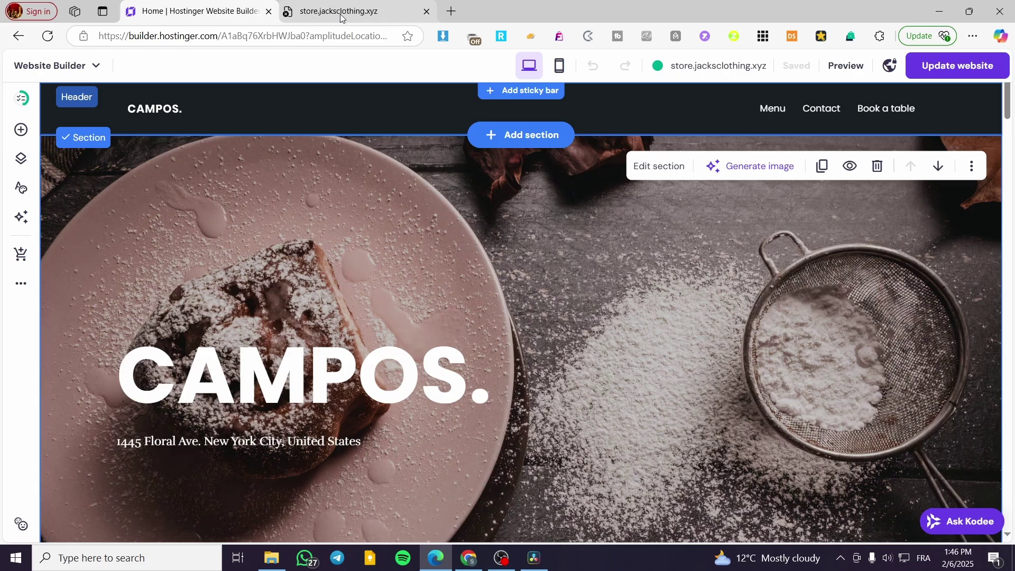
{"action": "left_click", "coordinate": [342, 15]}
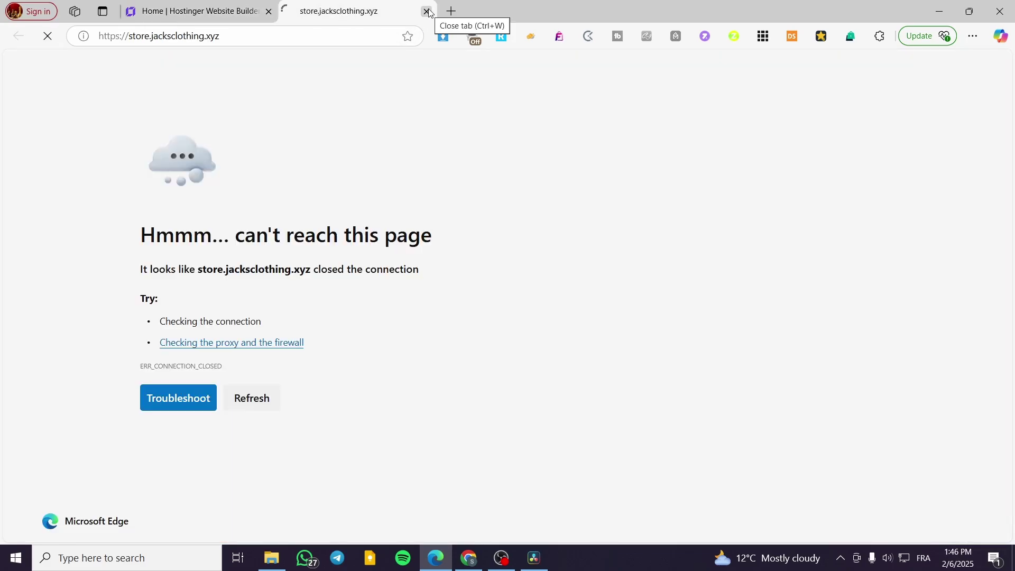
{"action": "key", "text": "F5"}
{"action": "left_click", "coordinate": [427, 11]}
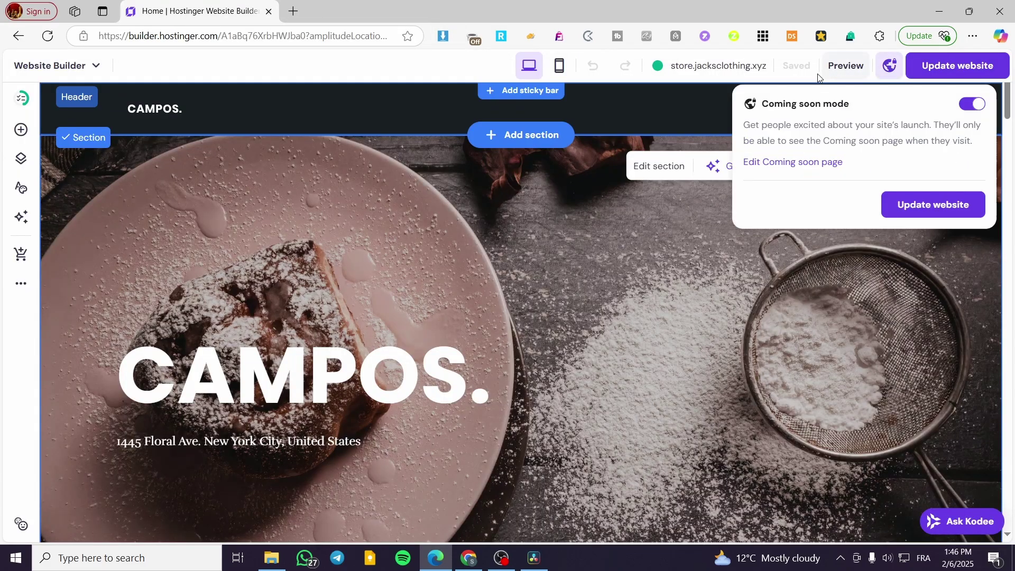
Publish the website again and dismiss the published-site confirmation
{"action": "left_click", "coordinate": [950, 74]}
{"action": "mouse_move", "coordinate": [747, 65]}
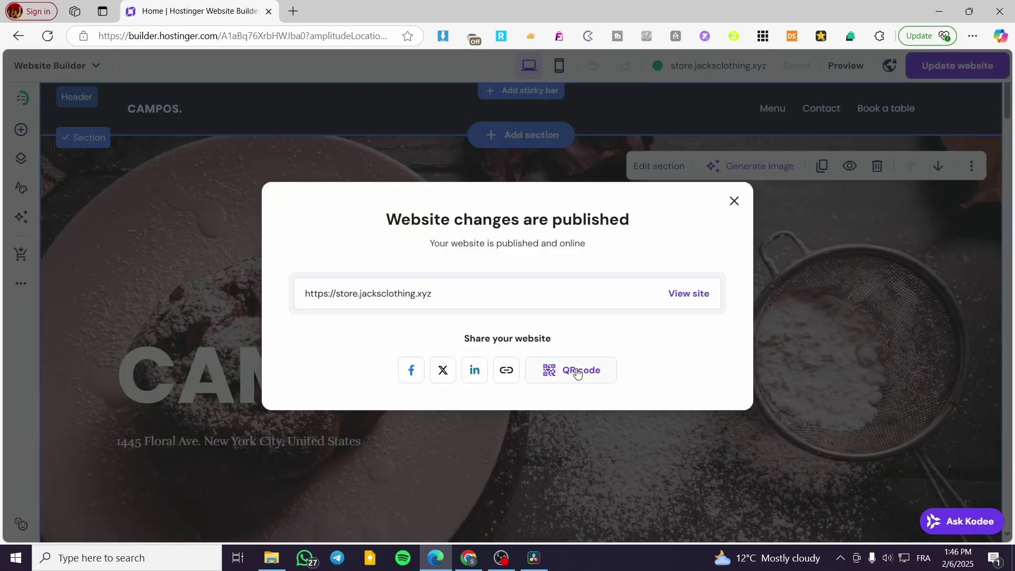
{"action": "left_click", "coordinate": [867, 70]}
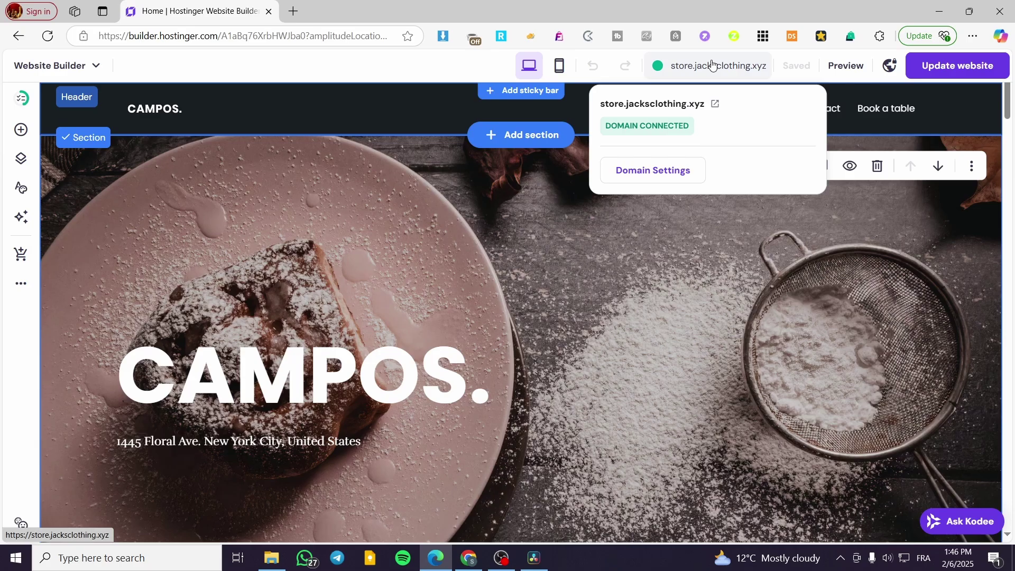
{"action": "left_click", "coordinate": [79, 65]}
Return to the dashboard and browse the Domain portfolio
{"action": "left_click", "coordinate": [83, 180]}
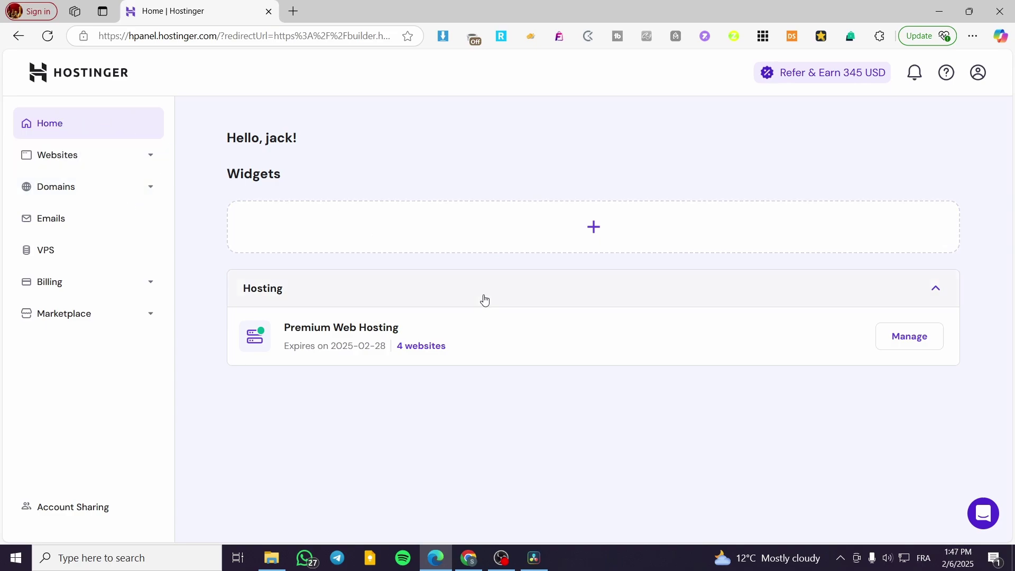
{"action": "left_click", "coordinate": [64, 191]}
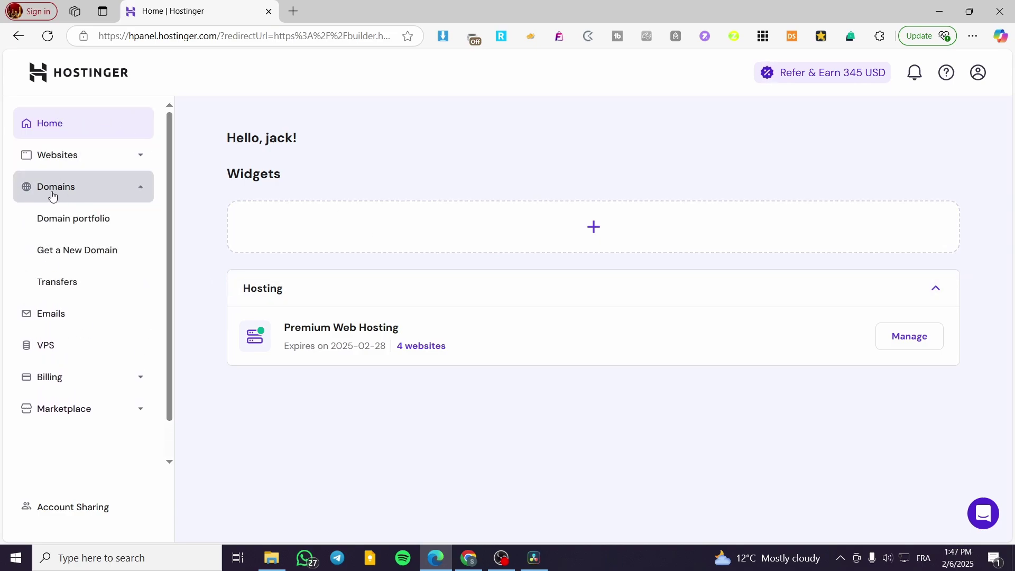
{"action": "left_click", "coordinate": [57, 224]}
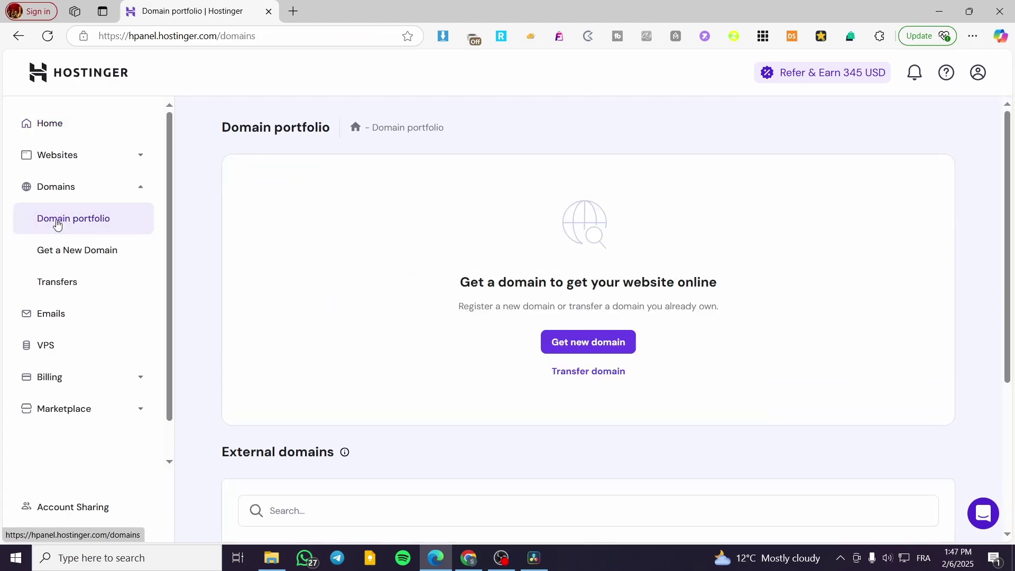
{"action": "scroll", "coordinate": [621, 394], "scroll_direction": "down", "scroll_amount": 2}
{"action": "scroll", "coordinate": [620, 394], "scroll_direction": "down", "scroll_amount": 3}
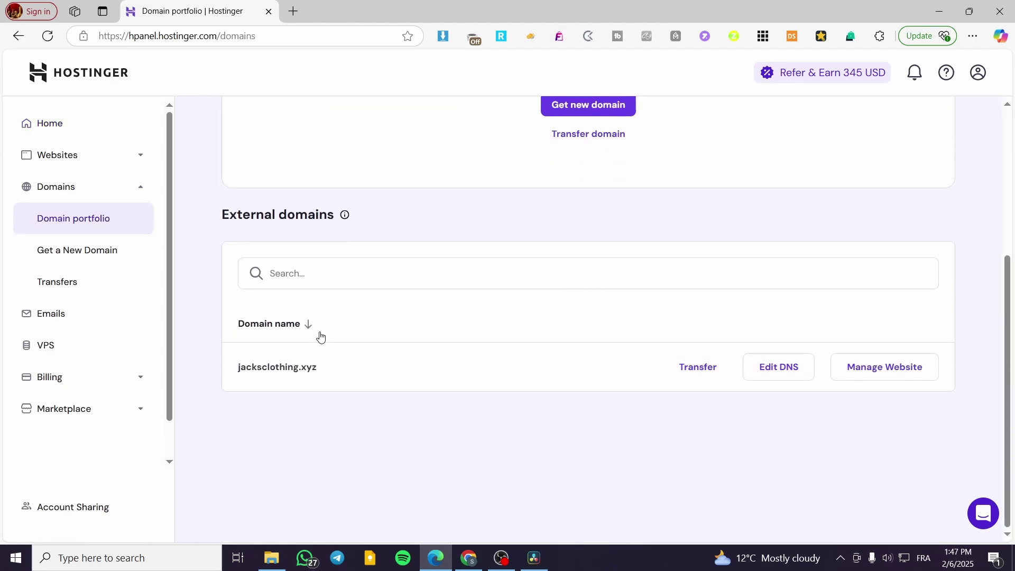
{"action": "scroll", "coordinate": [655, 376], "scroll_direction": "up", "scroll_amount": 1}
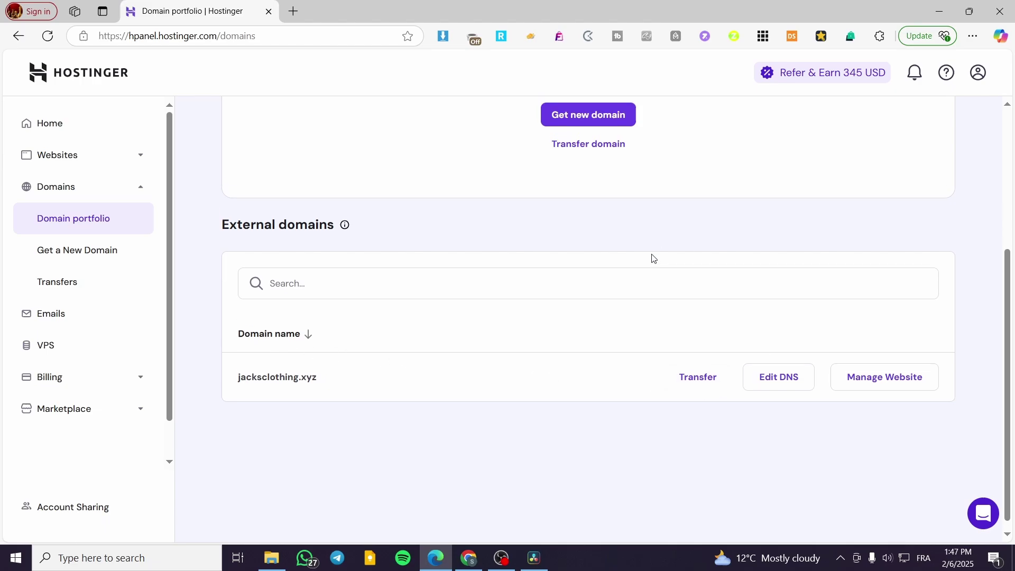
Check availability of store.jacksclothing.xyz on the Get new domain page
{"action": "left_click", "coordinate": [596, 170]}
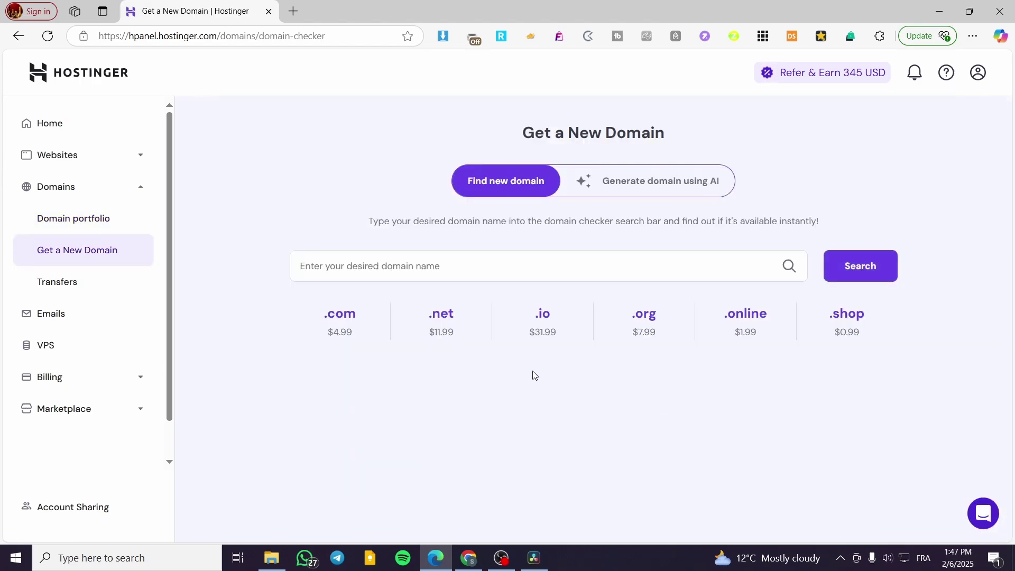
{"action": "left_click", "coordinate": [459, 269]}
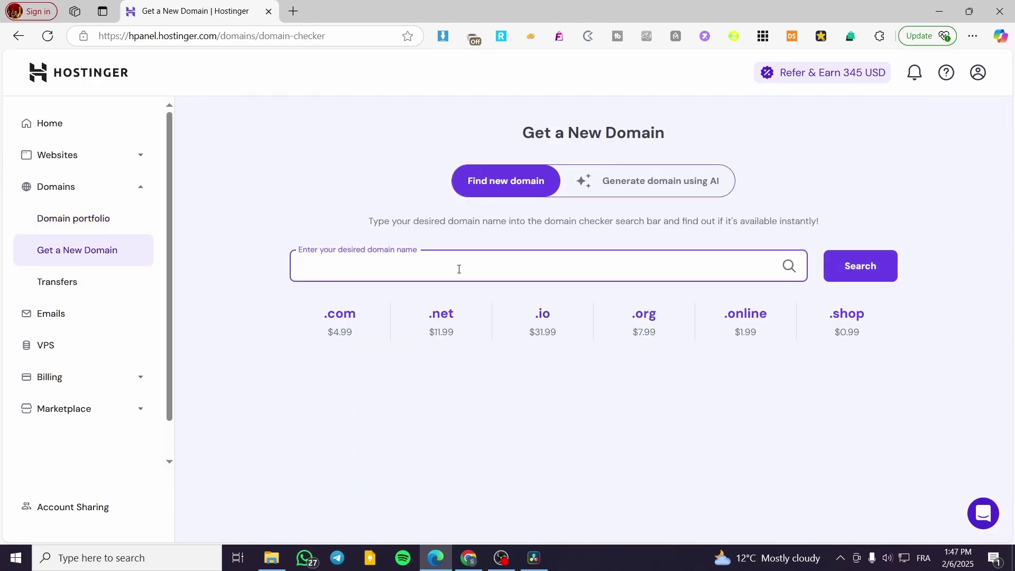
{"action": "type", "text": "jacksclothing.xyz"}
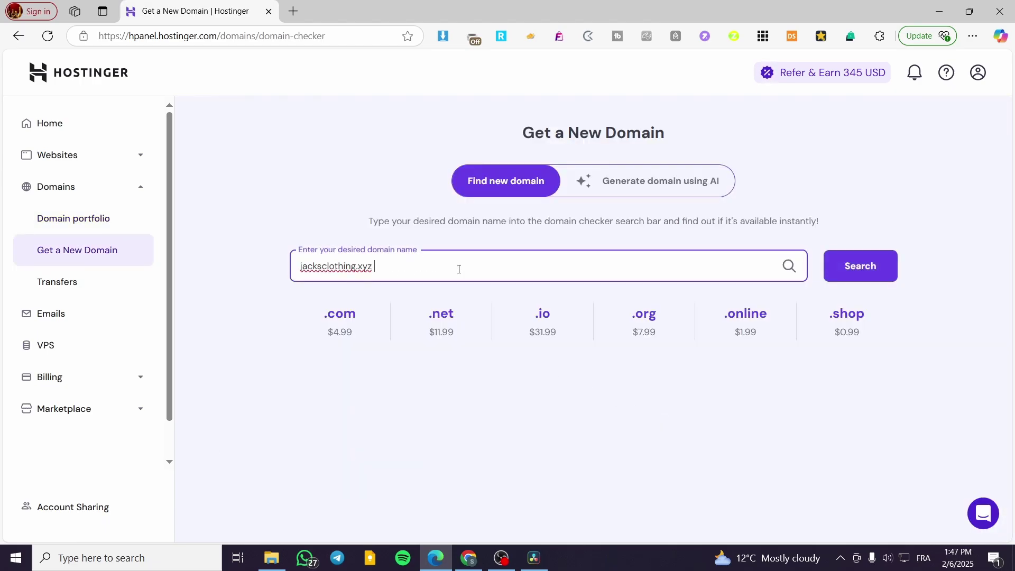
{"action": "left_click", "coordinate": [300, 265]}
{"action": "type", "text": "store"}
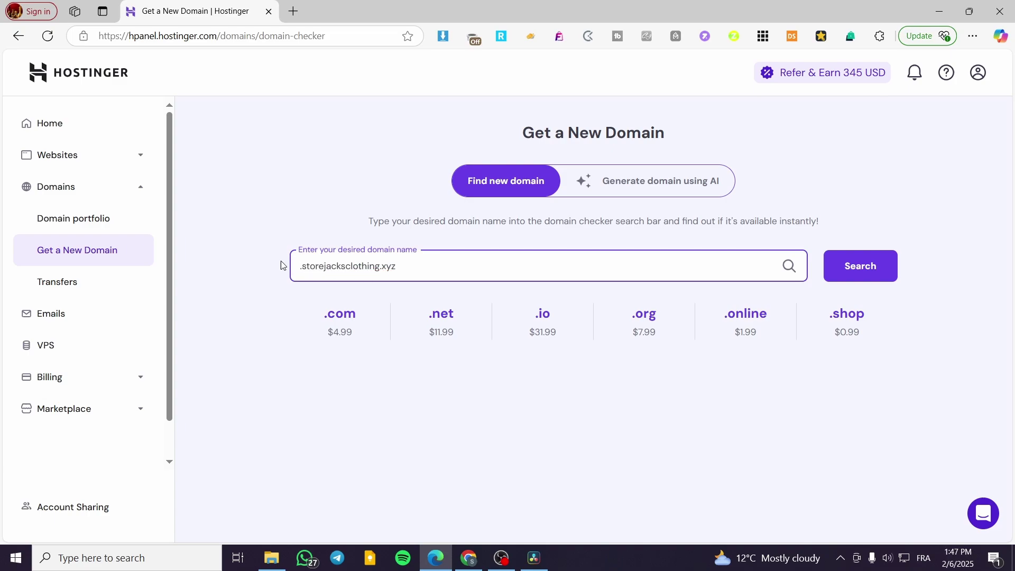
{"action": "type", "text": "0"}
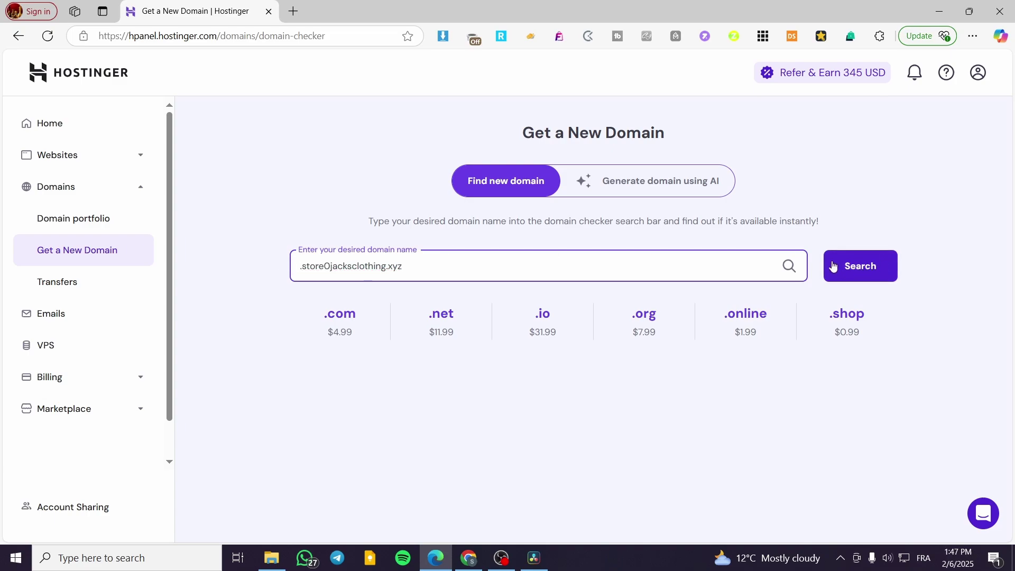
{"action": "key", "text": "BackSpace"}
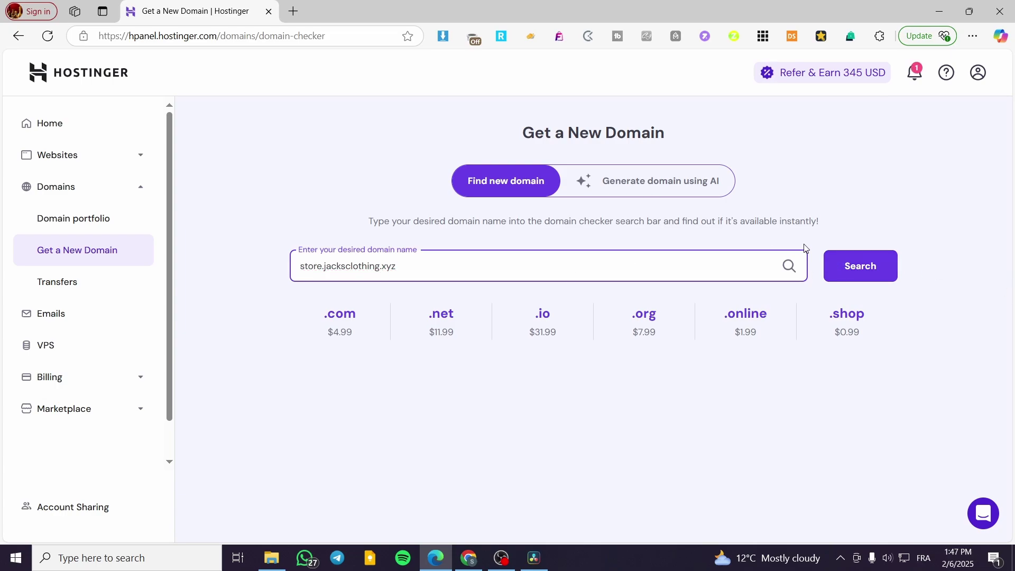
{"action": "left_click", "coordinate": [860, 266]}
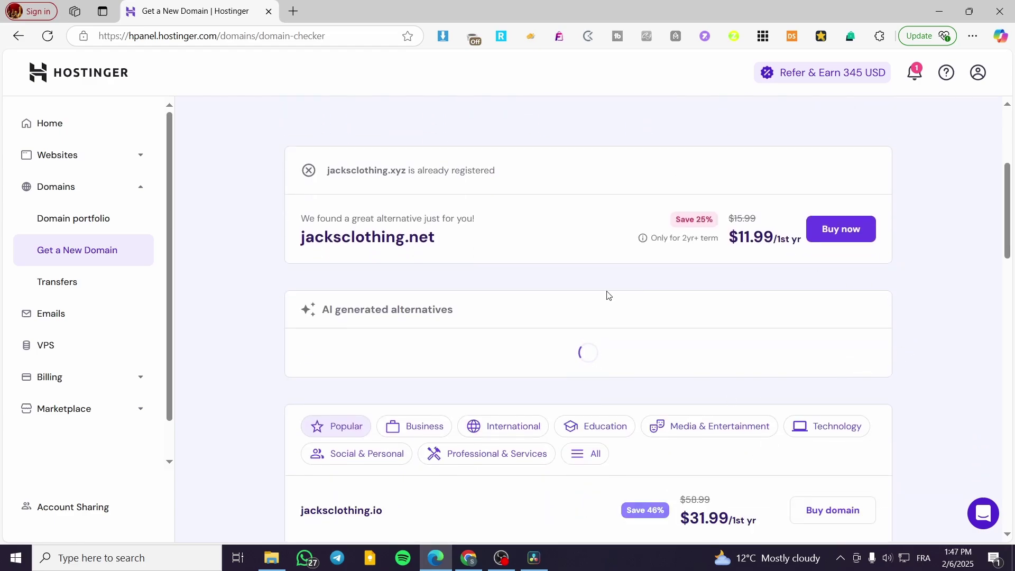
Review results showing jacksclothing.xyz already registered, then go back to Domain portfolio
{"action": "scroll", "coordinate": [508, 375], "scroll_direction": "down", "scroll_amount": 1}
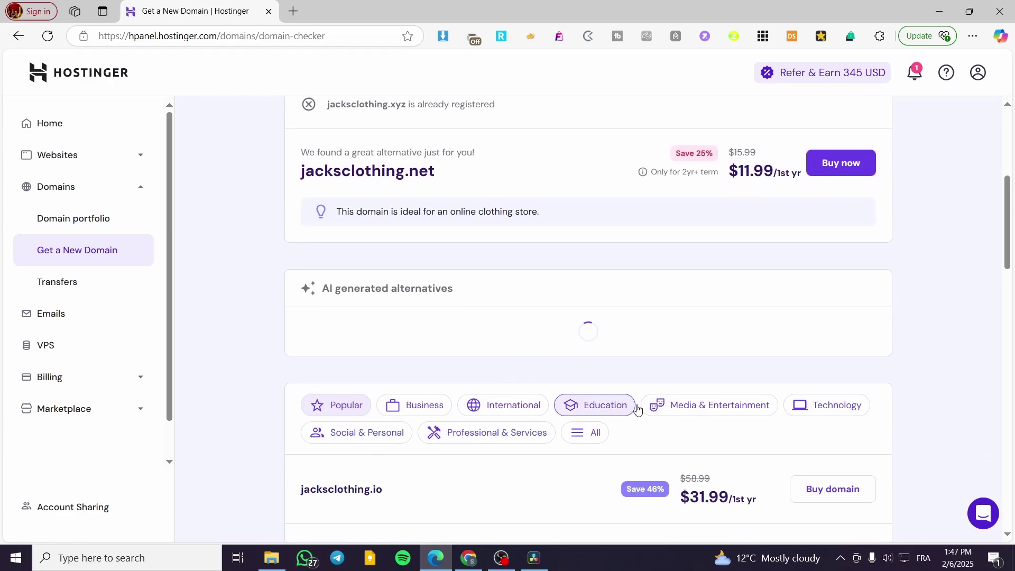
{"action": "scroll", "coordinate": [791, 392], "scroll_direction": "up", "scroll_amount": 4}
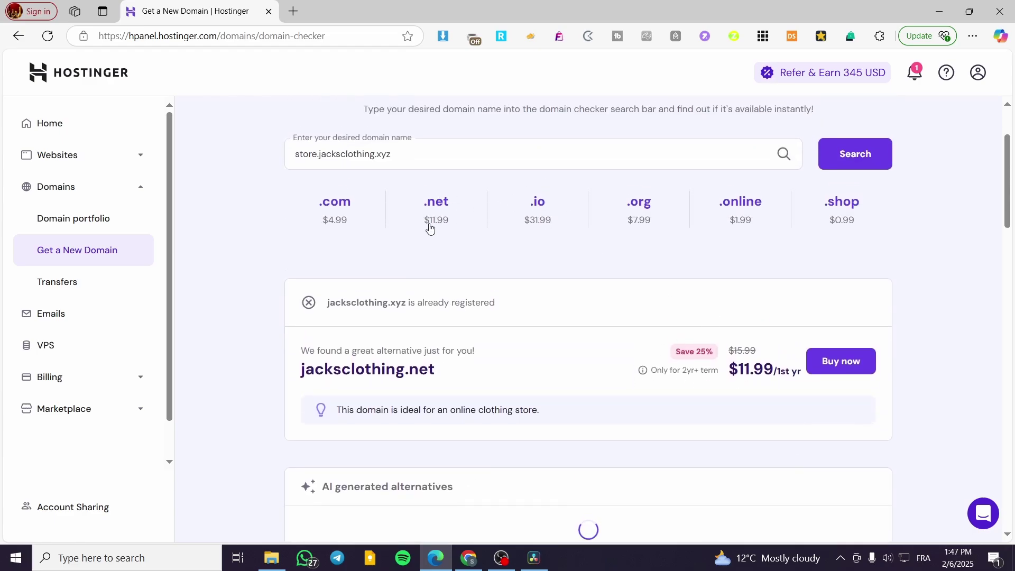
{"action": "scroll", "coordinate": [624, 371], "scroll_direction": "down", "scroll_amount": 3}
{"action": "scroll", "coordinate": [624, 375], "scroll_direction": "down", "scroll_amount": 3}
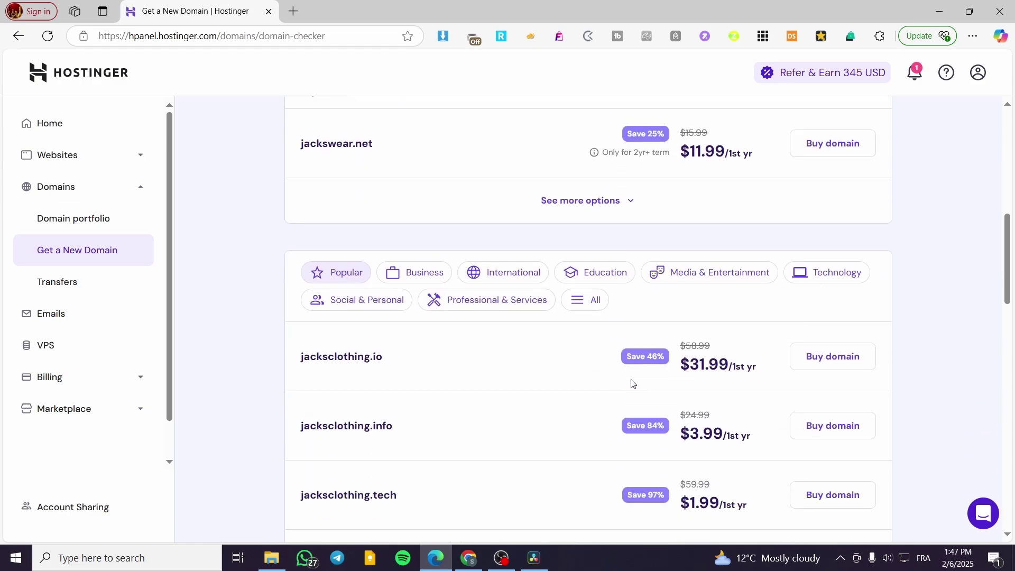
{"action": "scroll", "coordinate": [408, 401], "scroll_direction": "up", "scroll_amount": 8}
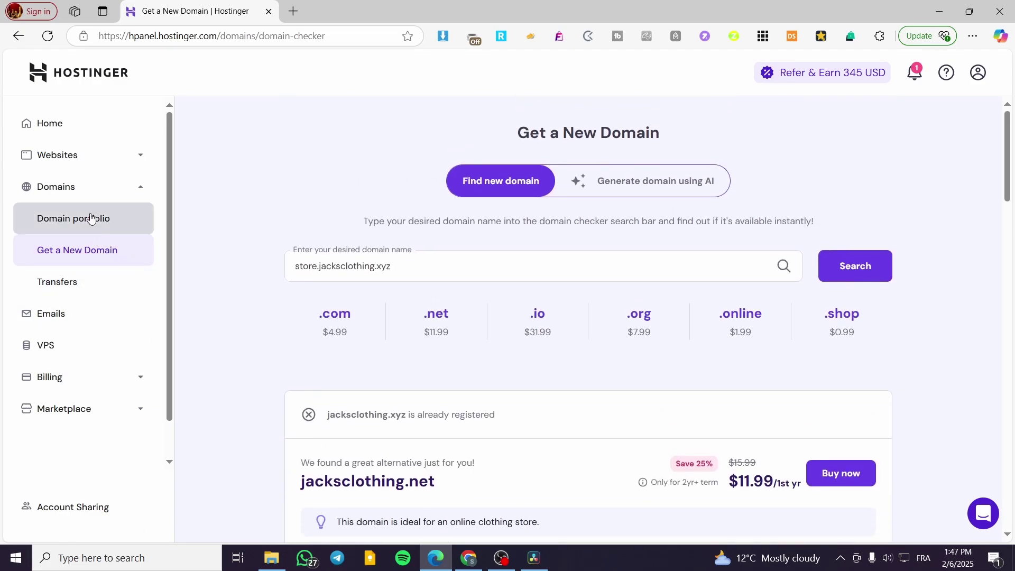
{"action": "left_click", "coordinate": [90, 218]}
Open jacksclothing.xyz DNS records and draft a CNAME record named store
{"action": "scroll", "coordinate": [240, 401], "scroll_direction": "down", "scroll_amount": 4}
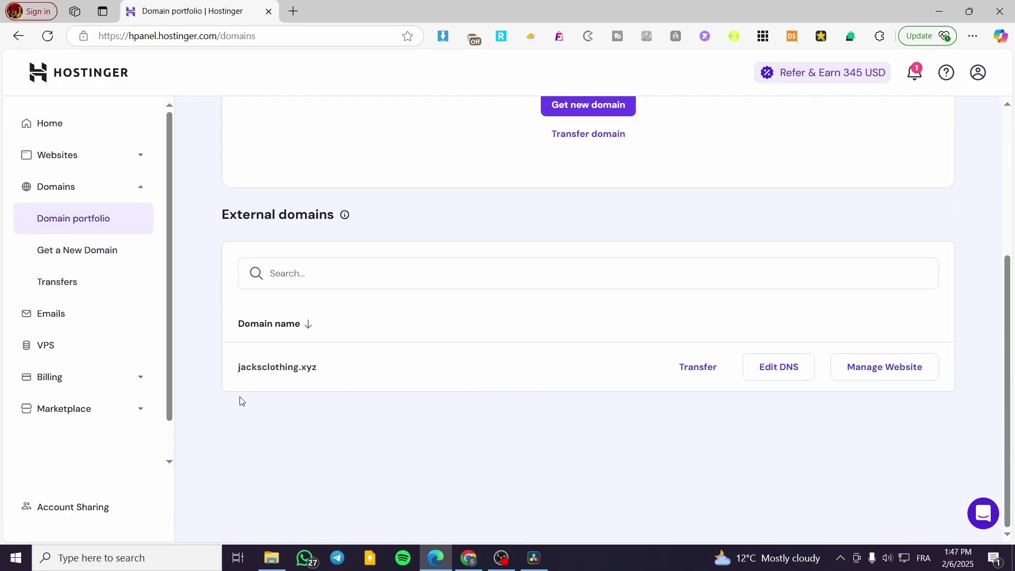
{"action": "left_click", "coordinate": [778, 367]}
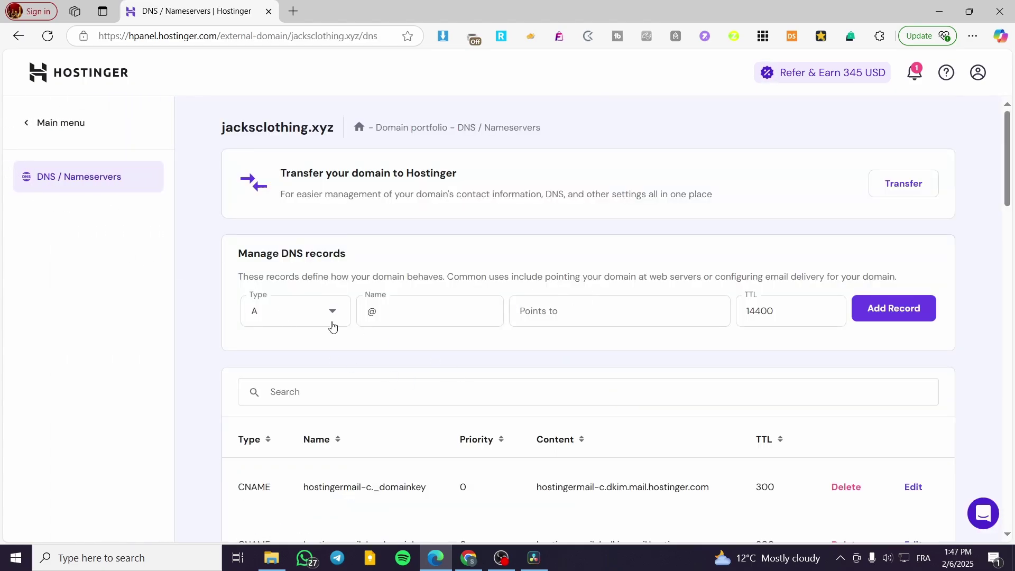
{"action": "left_click", "coordinate": [309, 321]}
{"action": "scroll", "coordinate": [275, 418], "scroll_direction": "down", "scroll_amount": 2}
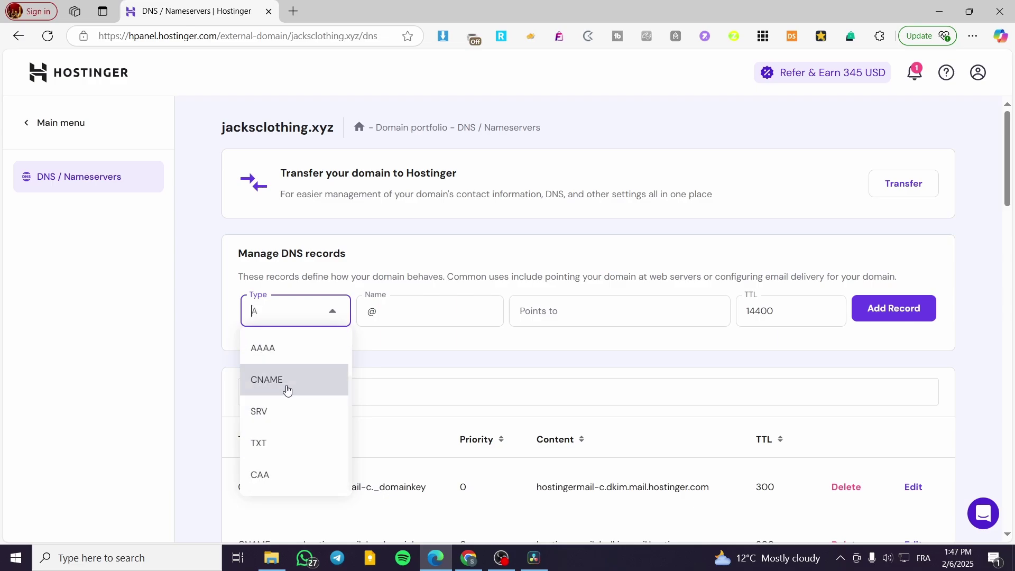
{"action": "left_click", "coordinate": [286, 388]}
{"action": "left_click", "coordinate": [359, 302]}
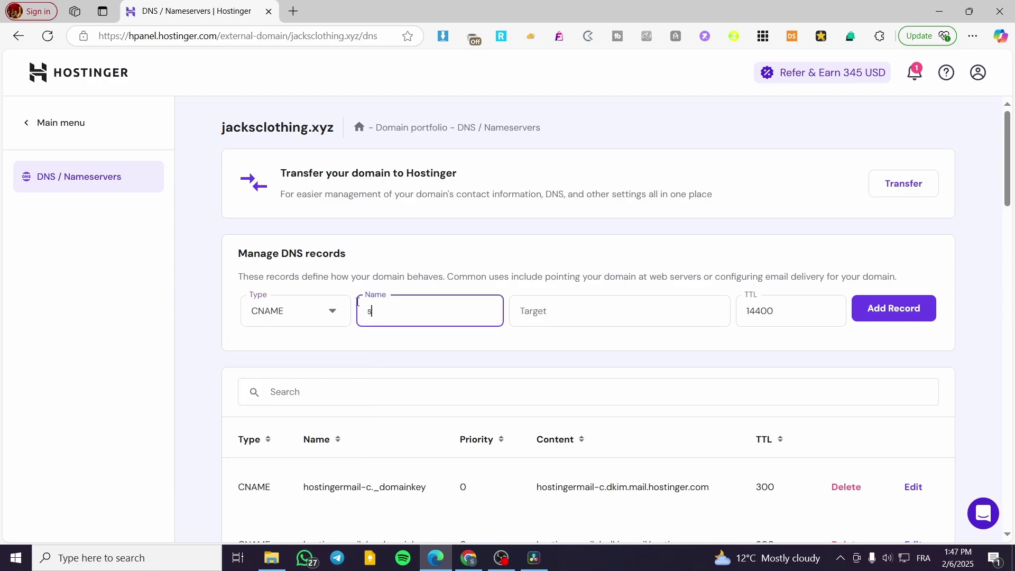
{"action": "left_click", "coordinate": [528, 312]}
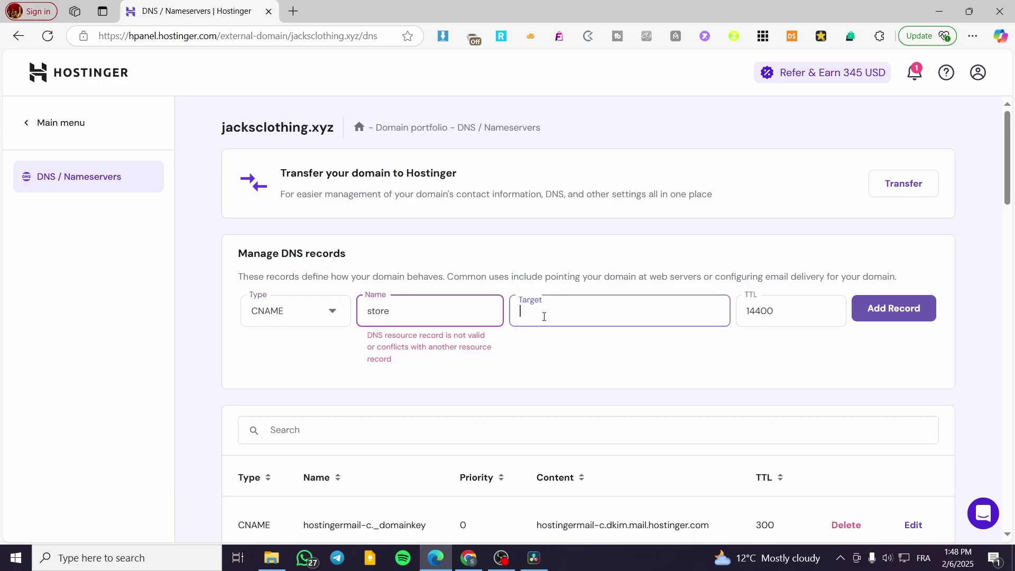
{"action": "scroll", "coordinate": [576, 365], "scroll_direction": "down", "scroll_amount": 3}
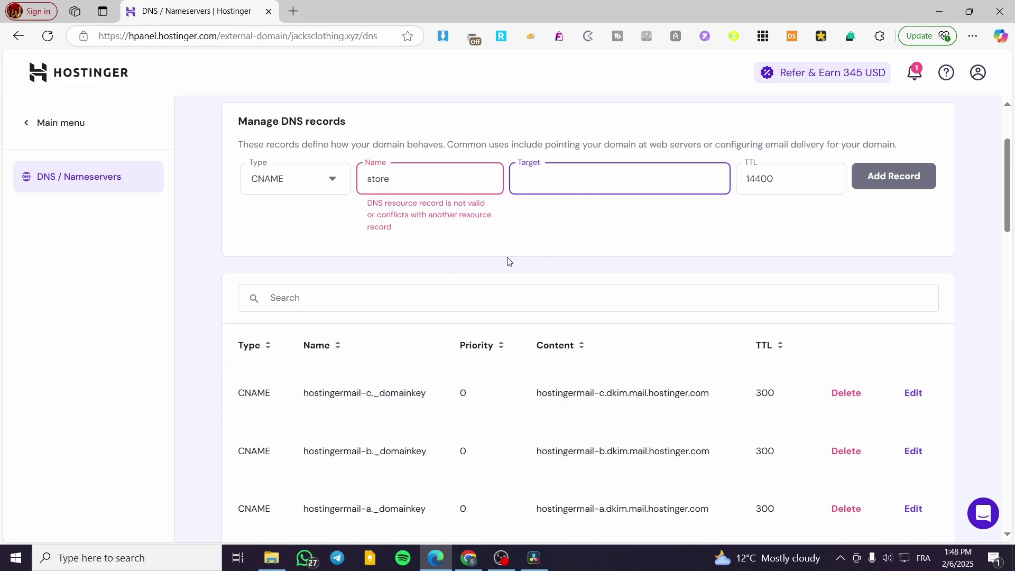
{"action": "scroll", "coordinate": [508, 261], "scroll_direction": "up", "scroll_amount": 1}
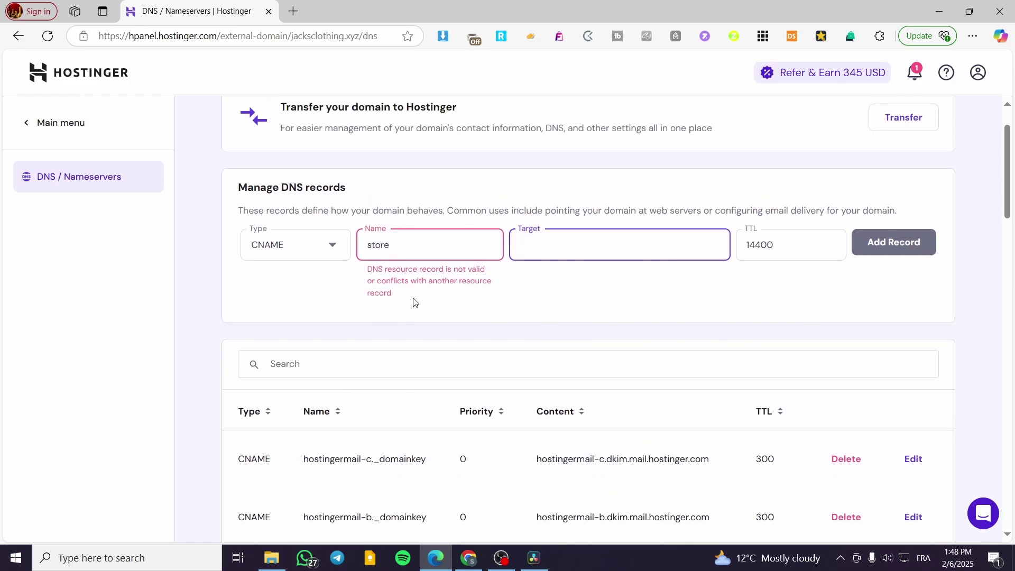
{"action": "scroll", "coordinate": [402, 284], "scroll_direction": "down", "scroll_amount": 5}
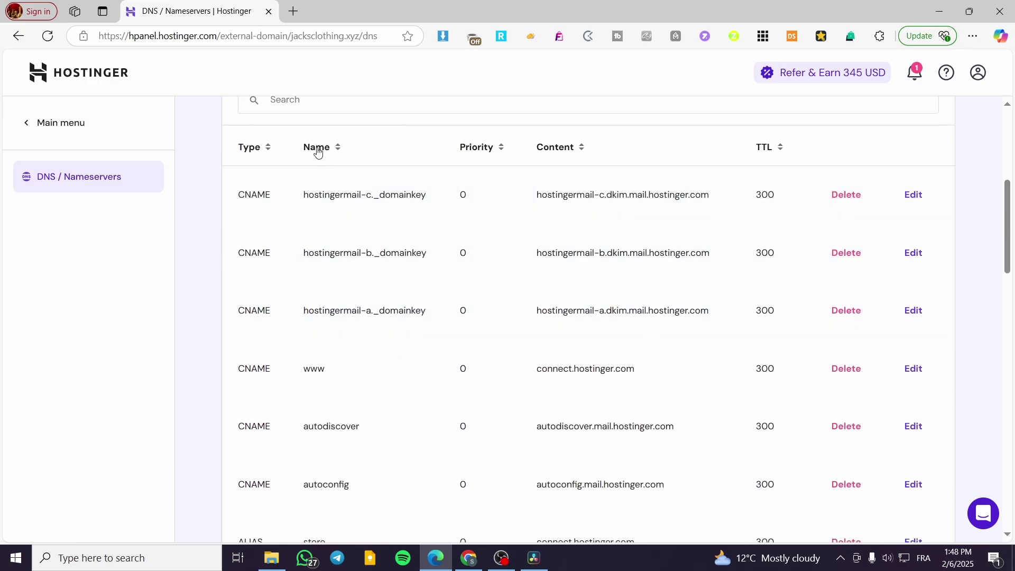
Scroll the DNS table to the existing ALIAS store record pointing to connect.hostinger.com
{"action": "scroll", "coordinate": [356, 216], "scroll_direction": "down", "scroll_amount": 6}
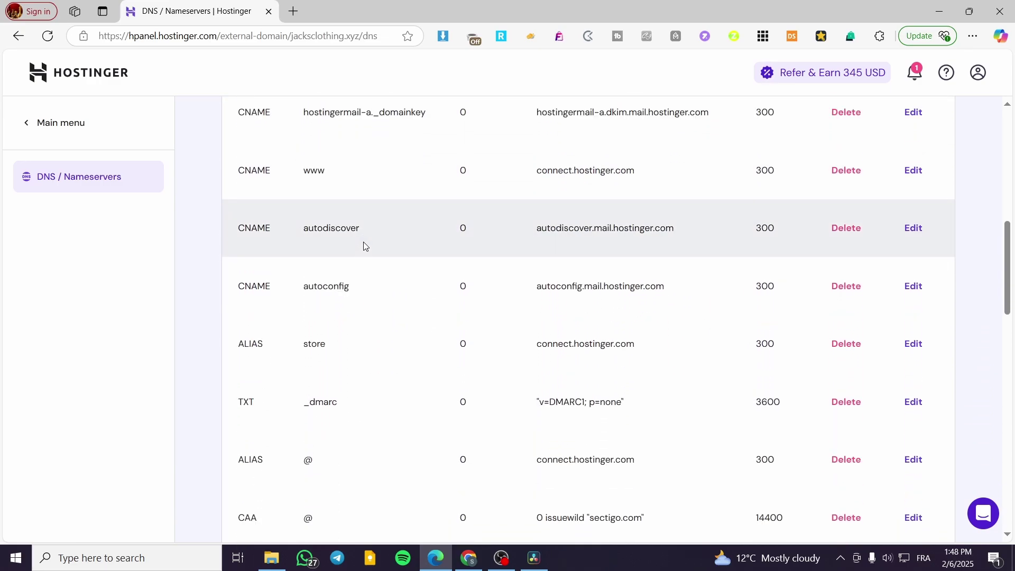
{"action": "scroll", "coordinate": [416, 399], "scroll_direction": "down", "scroll_amount": 11}
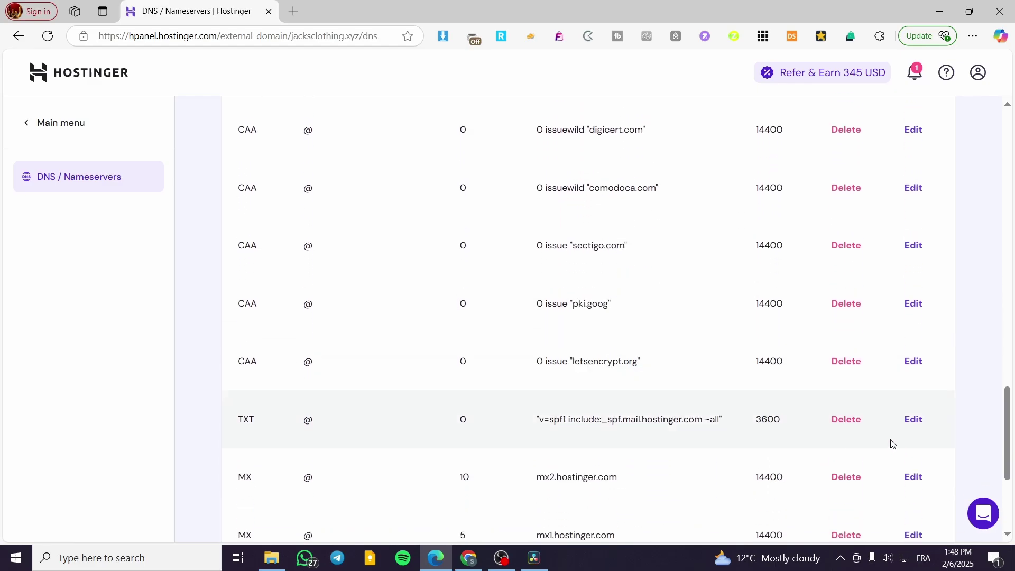
{"action": "left_click_drag", "start_coordinate": [1010, 425], "coordinate": [949, 191]}
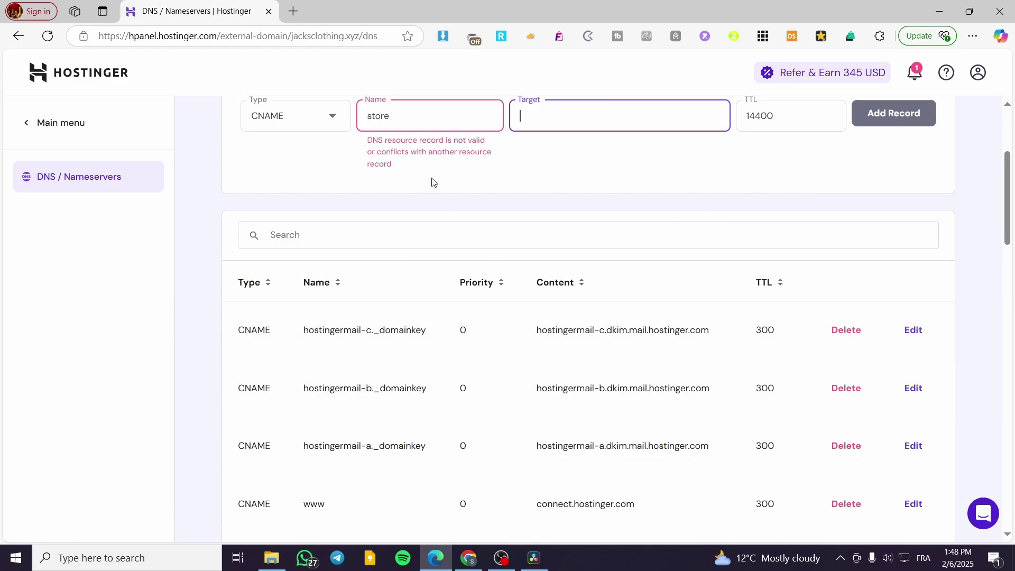
Delete store from the draft CNAME record's Name field
{"action": "double_click", "coordinate": [367, 114]}
{"action": "key", "text": "BackSpace"}
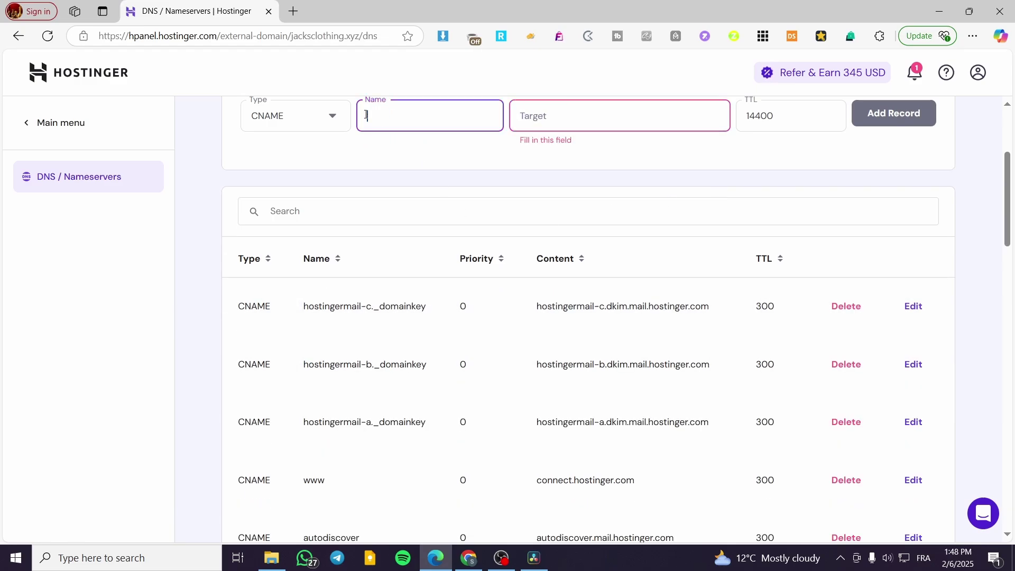
{"action": "left_click", "coordinate": [453, 201]}
{"action": "scroll", "coordinate": [895, 434], "scroll_direction": "up", "scroll_amount": 3}
{"action": "scroll", "coordinate": [896, 434], "scroll_direction": "up", "scroll_amount": 1}
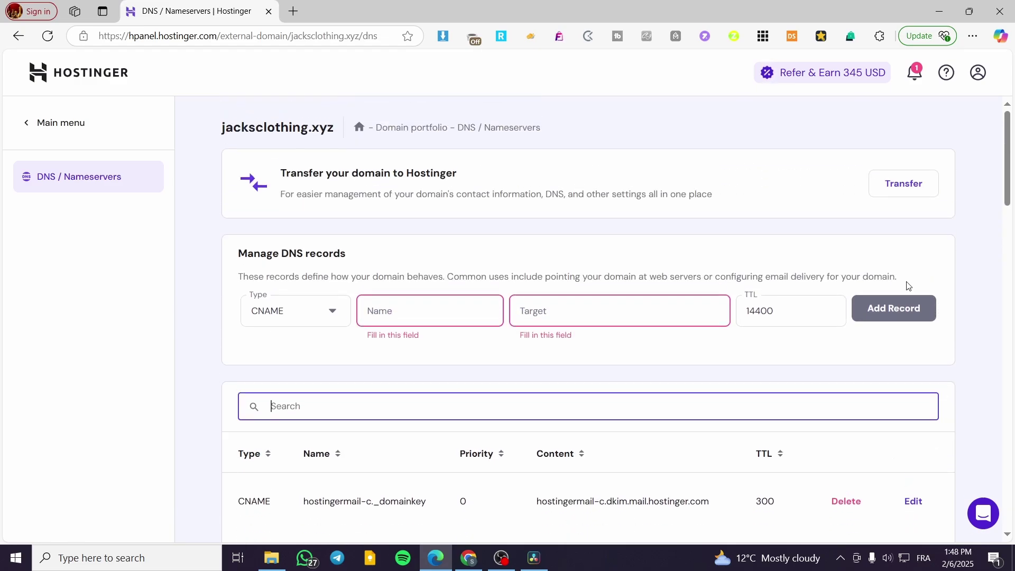
Return to the hPanel Home dashboard through the Main menu
{"action": "left_click", "coordinate": [44, 136]}
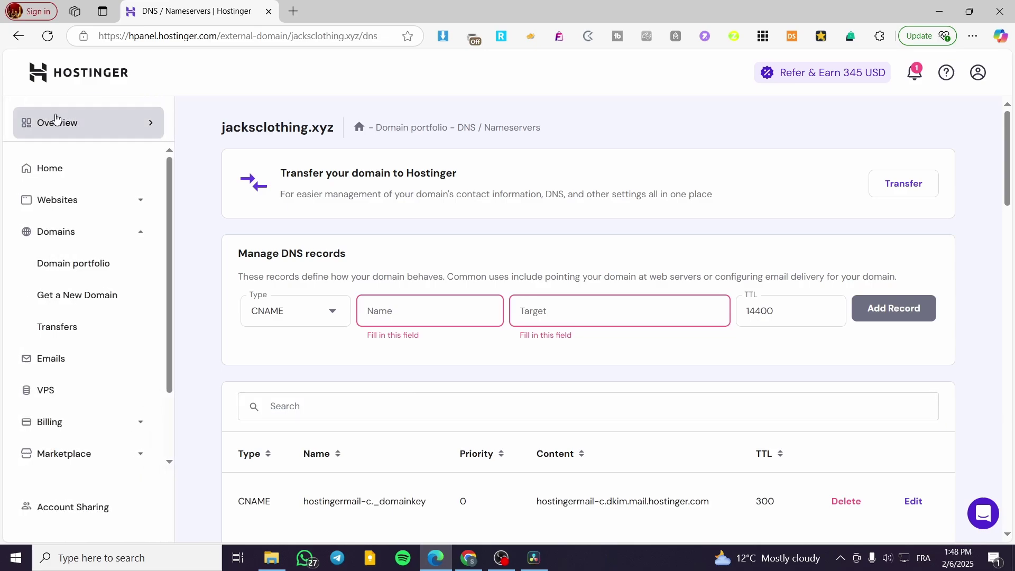
{"action": "left_click", "coordinate": [62, 178]}
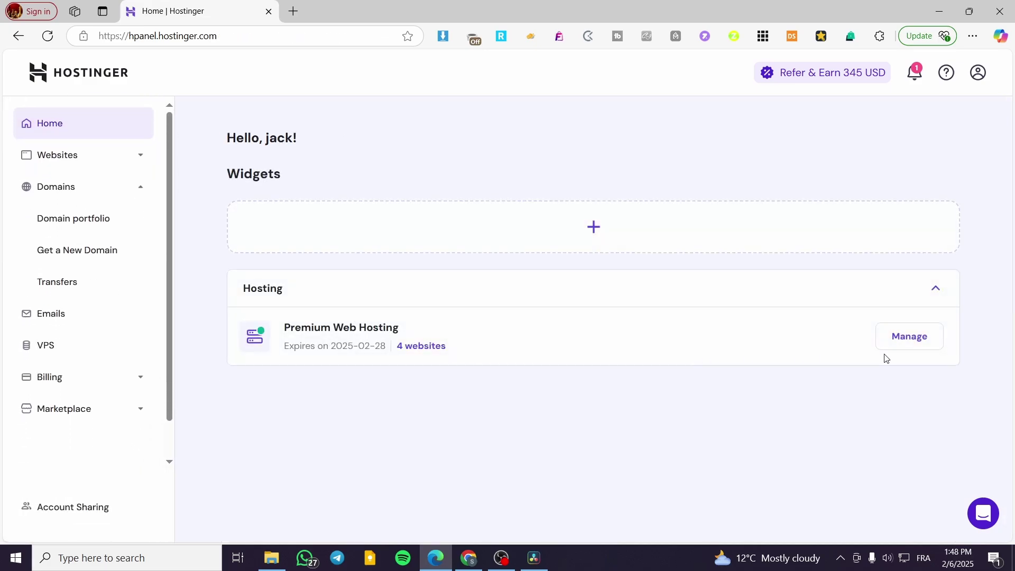